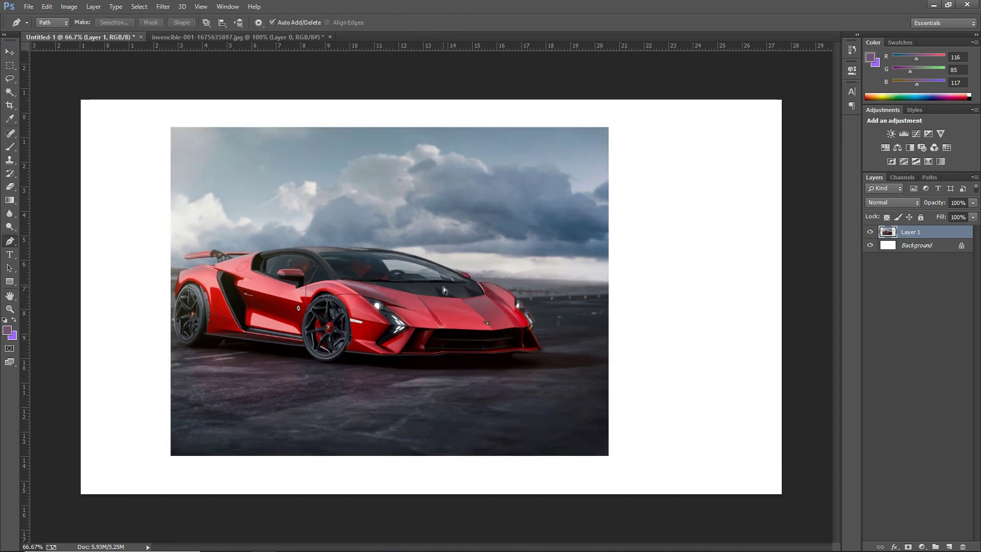
- Scroll the view over the placed red Lamborghini photo, ready for tracing its outline
scroll(396, 353, up, 4)
- Trace the pen path along the front bumper, headlight corner, windshield and roofline
mouse_move(684, 342)
mouse_down()
mouse_move(519, 376)
mouse_move(290, 296)
mouse_up()
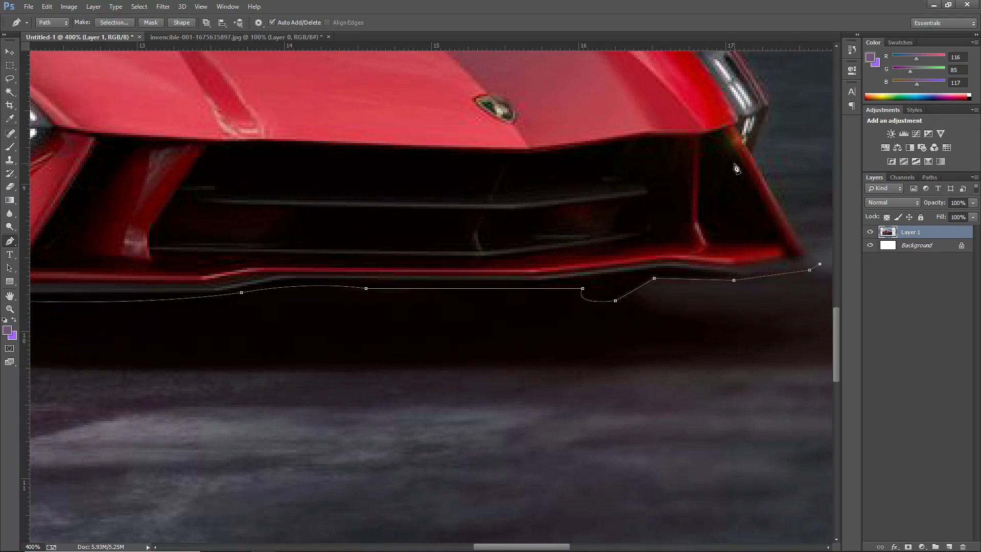
click(751, 163)
drag(751, 162, 546, 375)
mouse_move(229, 134)
mouse_down()
mouse_move(31, 154)
mouse_move(287, 313)
mouse_up()
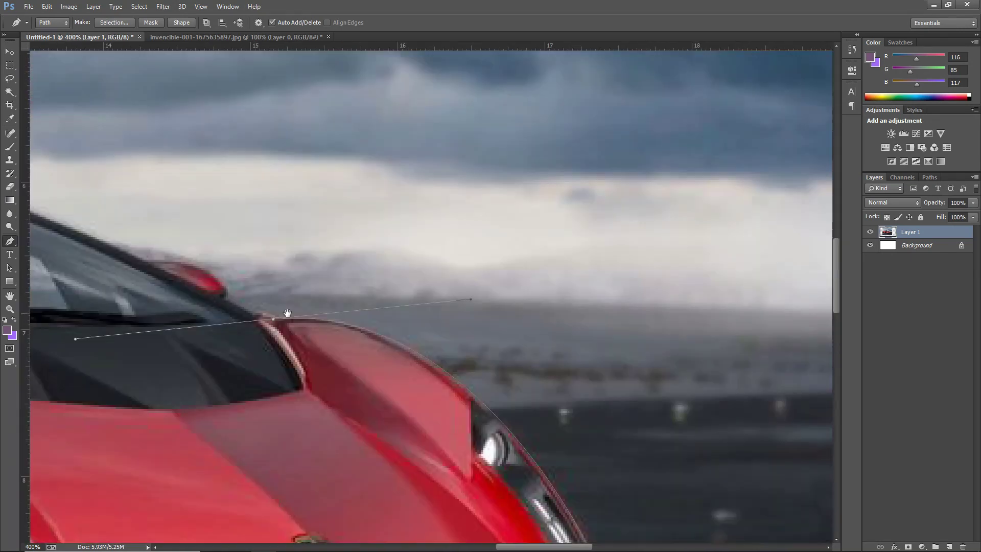
drag(66, 275, 50, 271)
drag(19, 283, 529, 438)
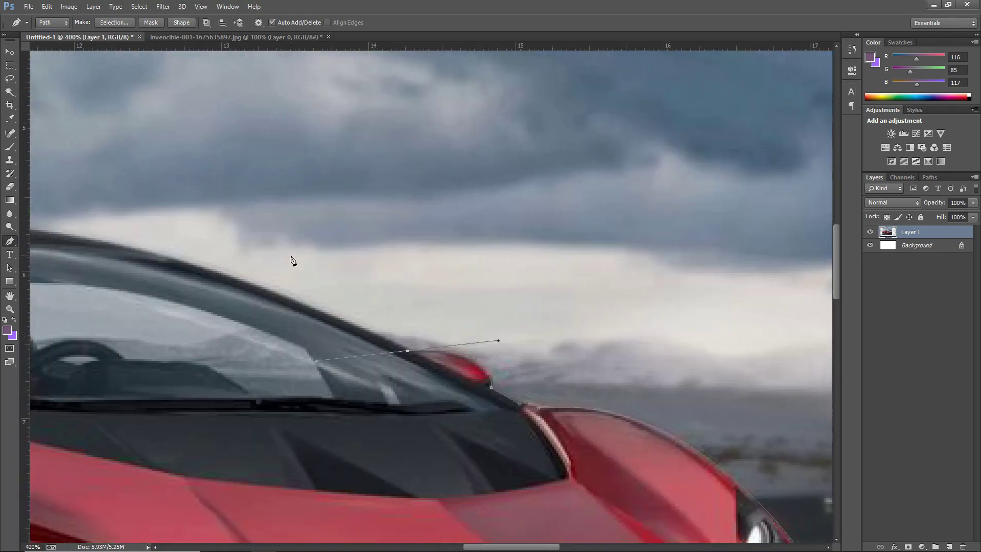
drag(286, 327, 541, 307)
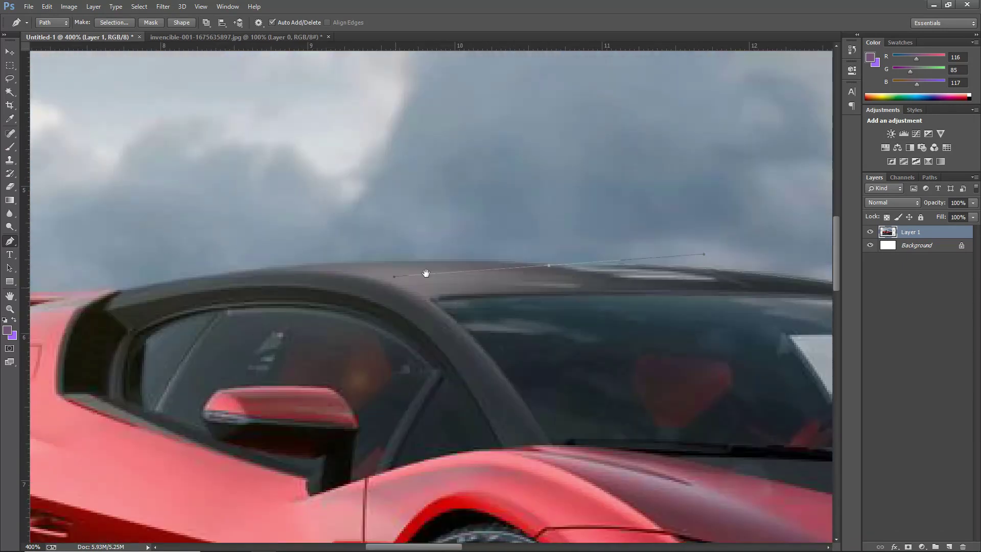
drag(61, 301, 352, 284)
- Continue the path over the rear wing, rear wheel and sill, then bring up Make Selection
drag(138, 283, 406, 261)
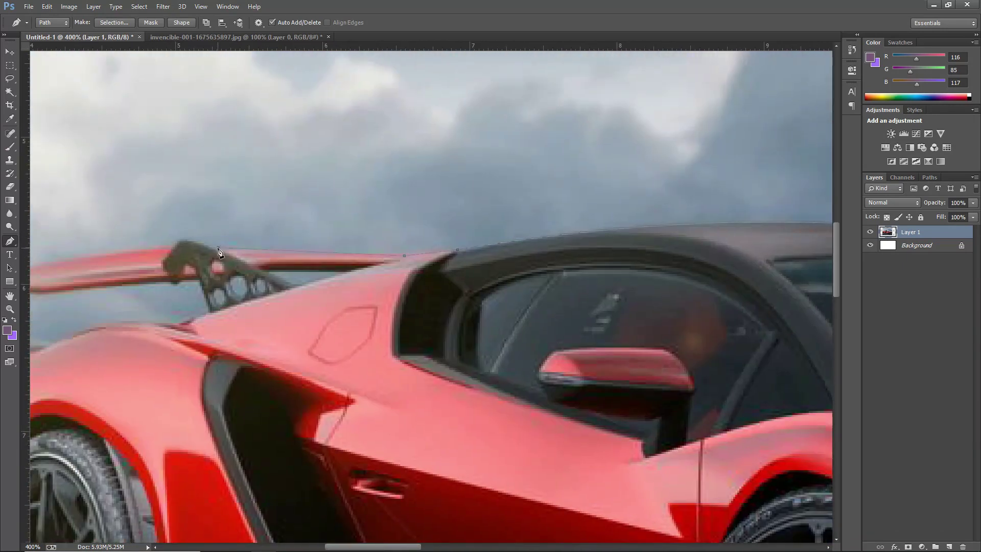
mouse_move(170, 254)
mouse_down()
mouse_move(330, 239)
mouse_move(202, 303)
mouse_up()
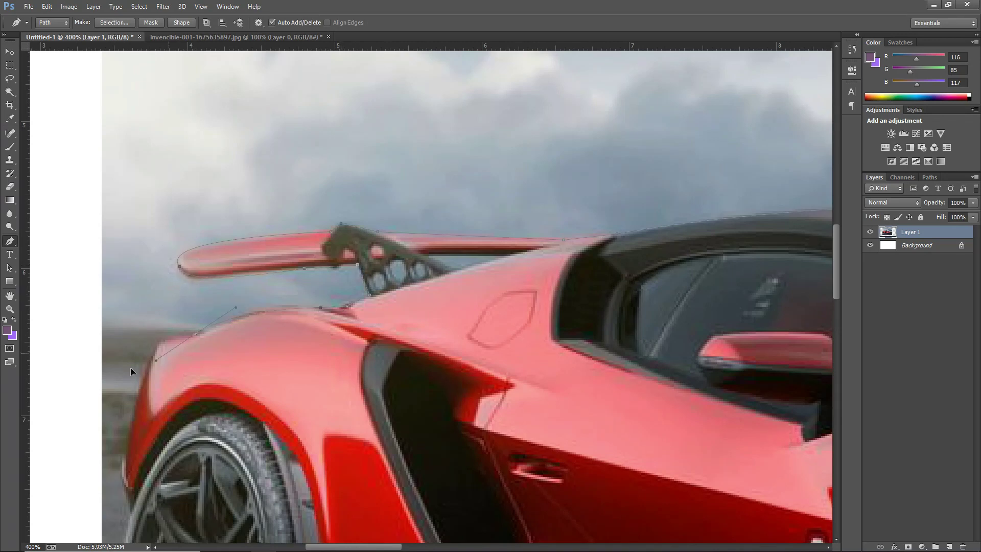
drag(236, 309, 355, 224)
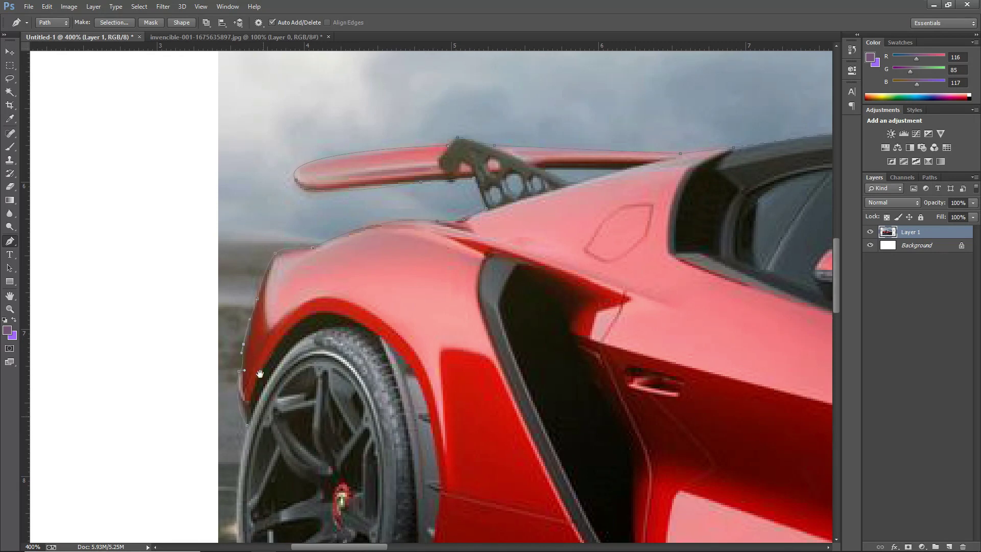
drag(316, 526, 329, 325)
mouse_move(327, 480)
mouse_down()
mouse_move(404, 483)
mouse_move(245, 358)
mouse_up()
click(219, 323)
click(455, 313)
mouse_move(715, 327)
mouse_down()
mouse_move(346, 357)
mouse_move(204, 393)
mouse_up()
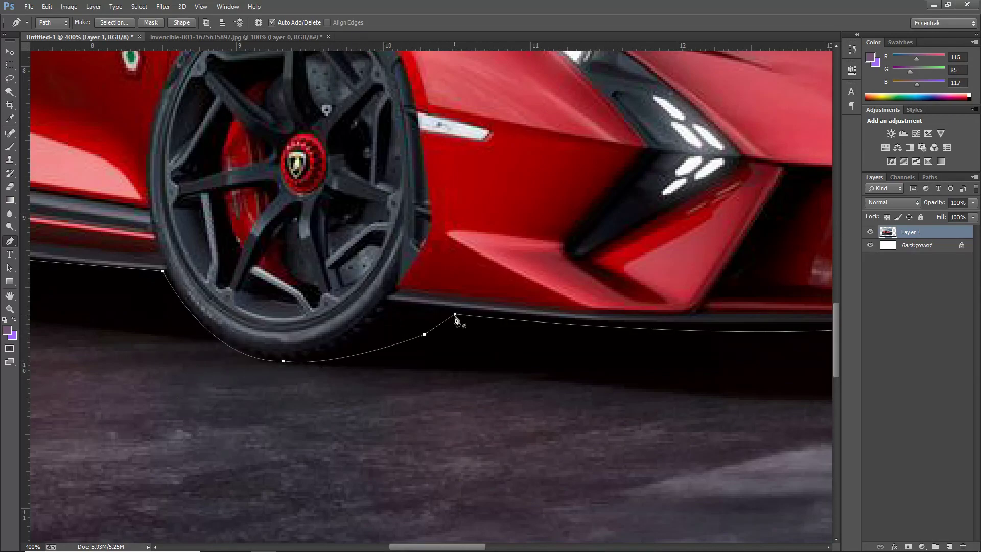
right_click(455, 319)
- Convert the path to a selection, invert it, delete the car's background and deselect
key(Return)
key(ctrl+0)
key(ctrl+shift+i)
key(Delete)
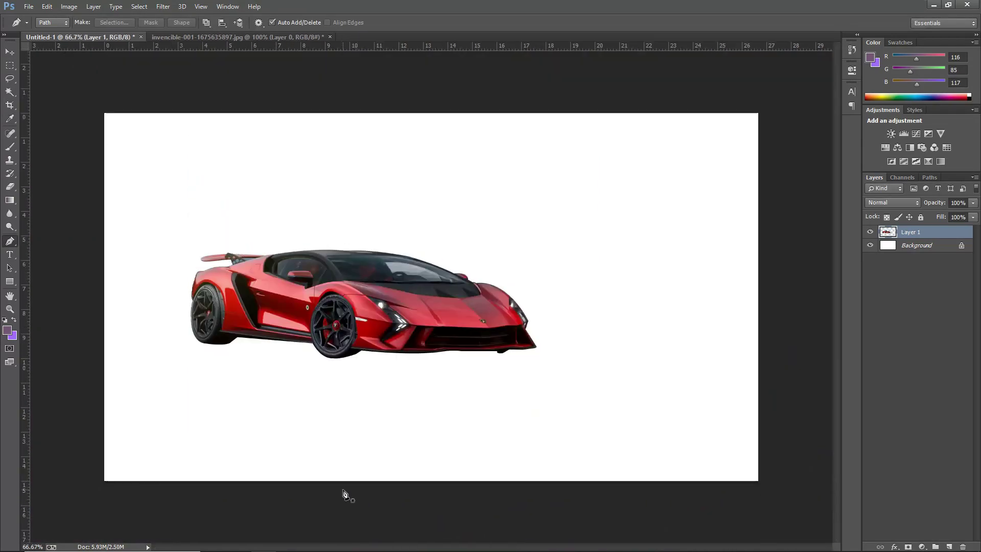
key(ctrl+d)
- Open a recently used image and unlock its background layer
key(v)
click(28, 6)
click(180, 140)
double_click(916, 232)
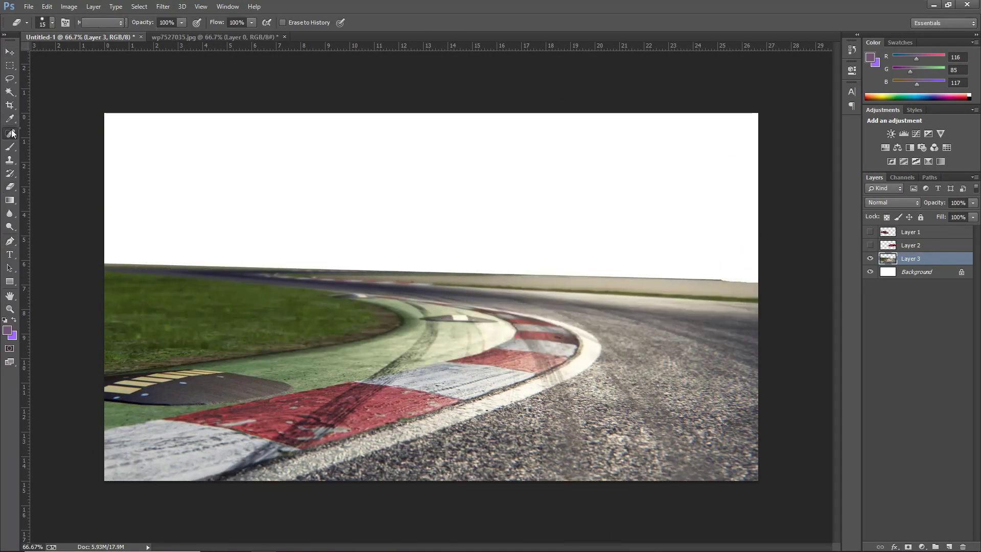
- Clone-stamp asphalt texture over the red-white curb, grass and rumble strip
click(10, 159)
mouse_move(154, 459)
mouse_down()
mouse_move(357, 450)
mouse_move(587, 337)
mouse_up()
mouse_move(306, 434)
mouse_down()
mouse_move(415, 371)
mouse_move(153, 398)
mouse_up()
drag(434, 316, 128, 367)
drag(367, 302, 118, 347)
- Cover the remaining curb, show both car layers again and darken the asphalt with Hue/Saturation
mouse_move(348, 286)
mouse_down()
mouse_move(112, 306)
mouse_move(316, 301)
mouse_move(664, 317)
mouse_up()
click(870, 232)
click(869, 244)
key(v)
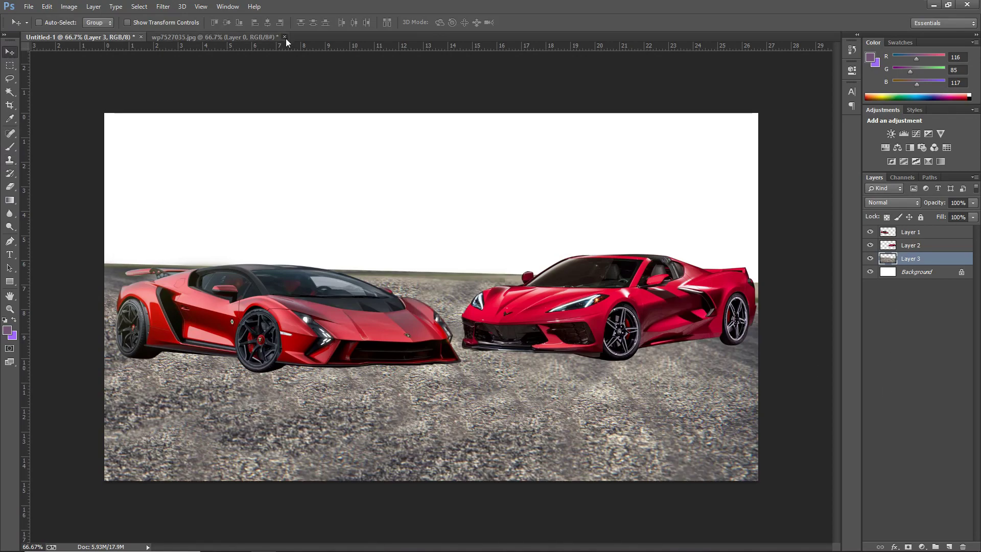
key(ctrl+u)
key(Return)
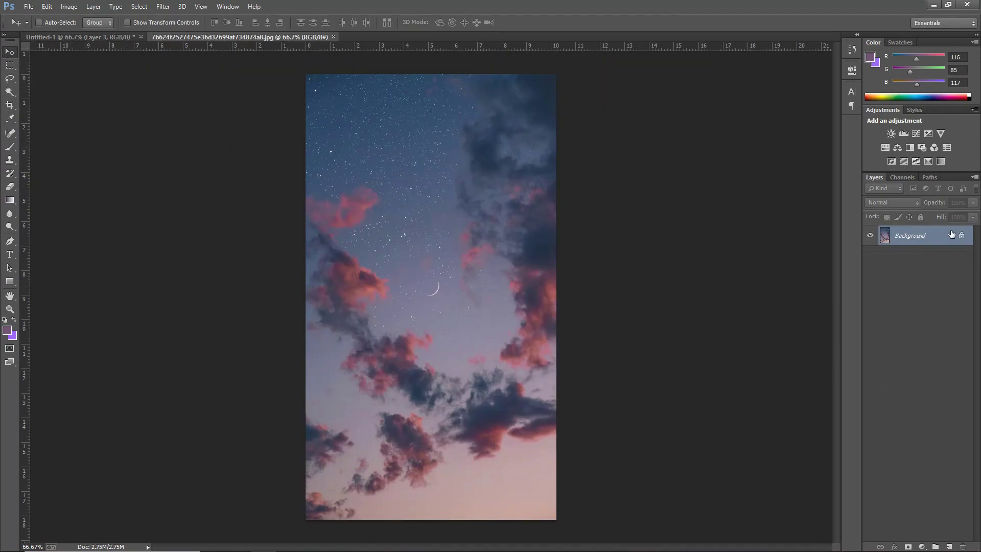
- Paste the sky photo, flip it, stretch it across the canvas and place it beneath the ground layer
key(ctrl+v)
click(69, 6)
click(204, 327)
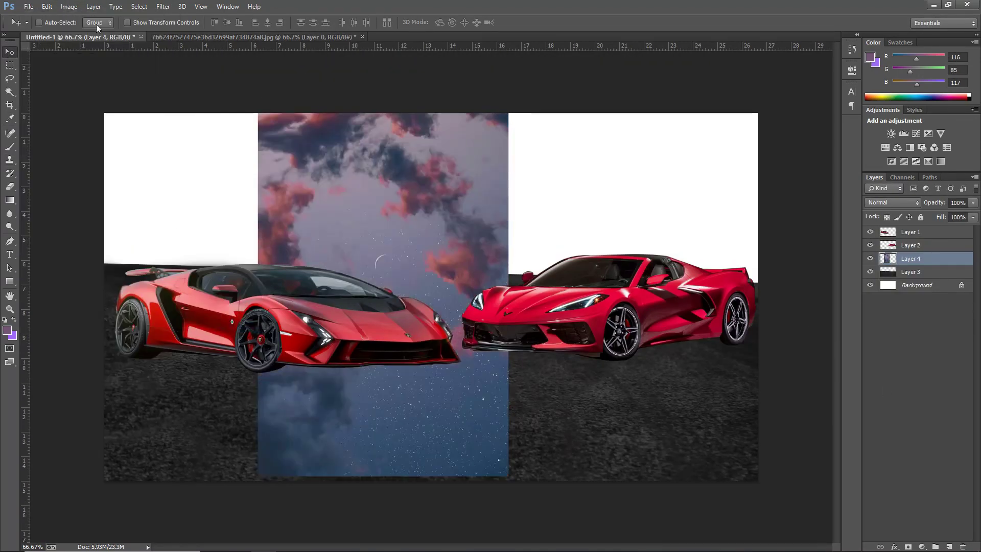
key(ctrl+t)
drag(258, 296, 87, 296)
key(Return)
drag(909, 258, 909, 276)
- Recolour the Corvette to cyan blue with Hue/Saturation
click(909, 231)
key(ctrl+plus)
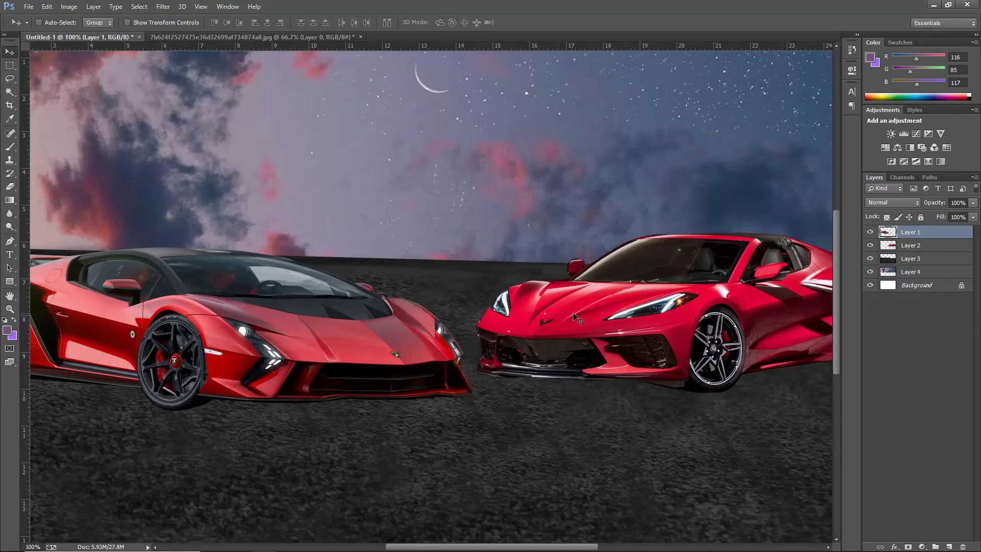
click(910, 245)
key(ctrl+u)
drag(690, 373, 633, 372)
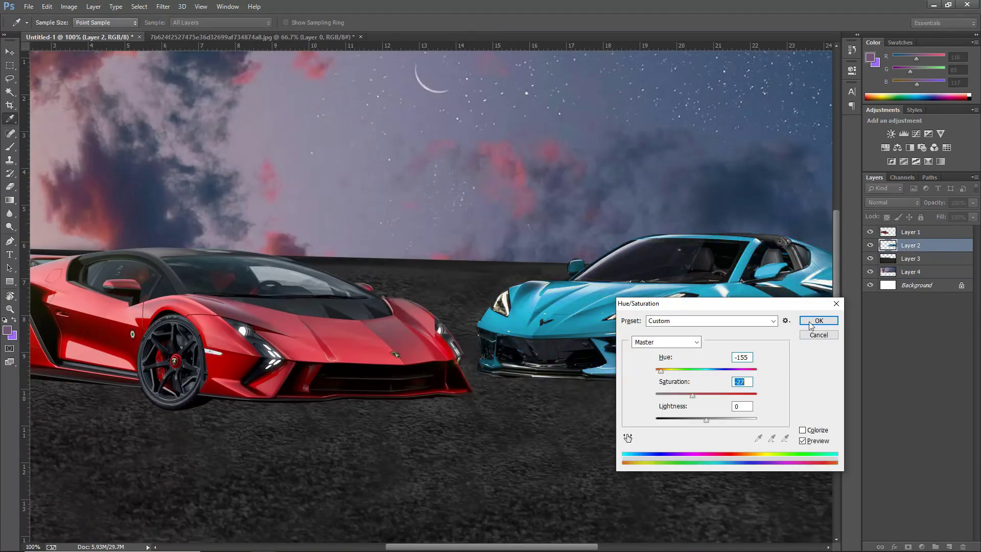
click(814, 319)
- Recolour the Lamborghini purple with Hue/Saturation
click(899, 232)
key(ctrl+u)
drag(706, 370, 761, 372)
drag(656, 370, 687, 370)
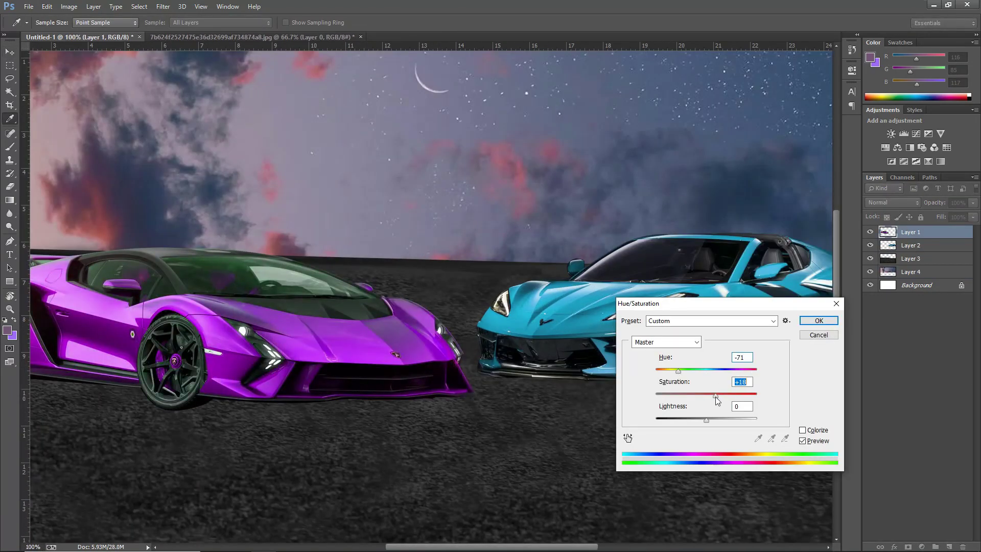
key(ctrl+minus)
click(818, 320)
click(910, 259)
- Duplicate the Lamborghini layer, flip the copy vertically and squash it beneath the car
click(910, 232)
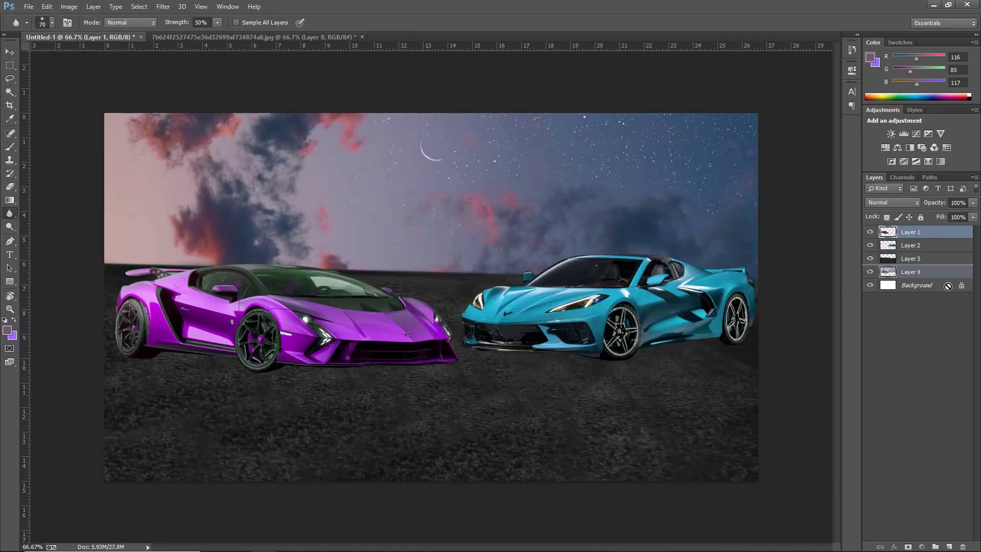
key(ctrl+j)
key(ctrl+t)
drag(288, 263, 288, 417)
click(484, 22)
drag(115, 373, 118, 329)
key(Return)
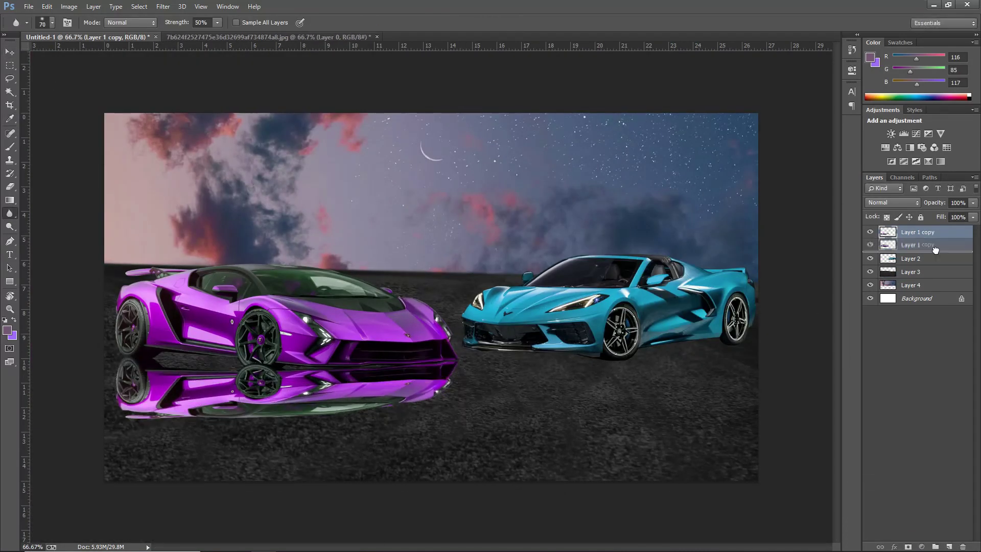
- Move the reflection below the Lamborghini layer and warp it to match the car's base
key(ctrl+bracketleft)
key(ctrl+t)
click(483, 22)
drag(204, 389, 208, 367)
key(Return)
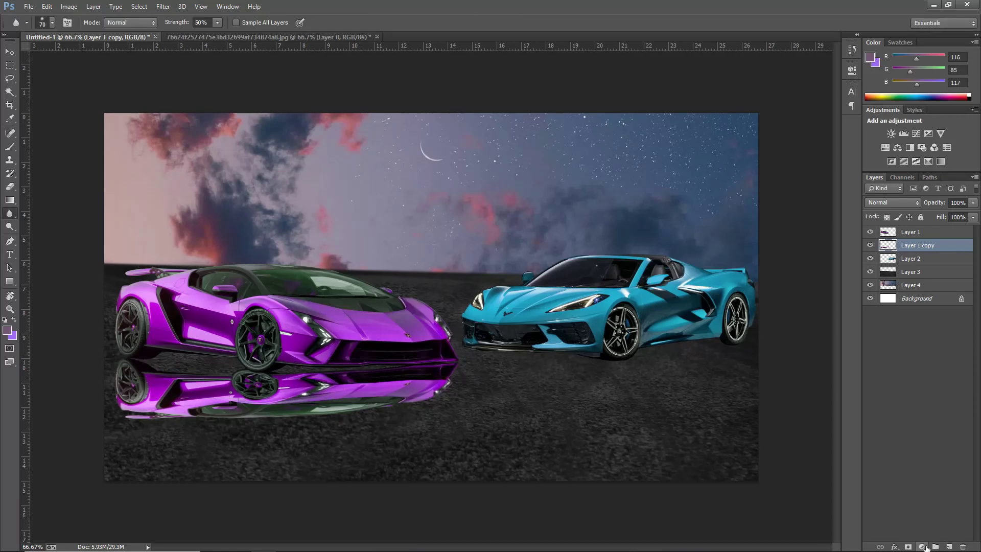
- Give the purple reflection a dark colour overlay at 44% opacity and warp its front corner up
double_click(939, 245)
click(459, 241)
drag(972, 203, 945, 218)
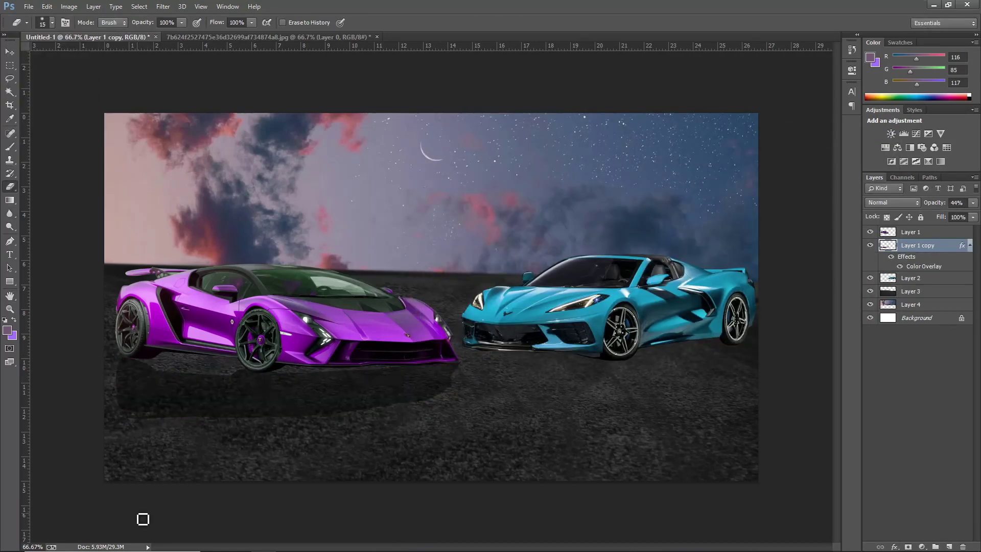
key(ctrl+t)
click(483, 22)
drag(231, 357, 262, 319)
key(Return)
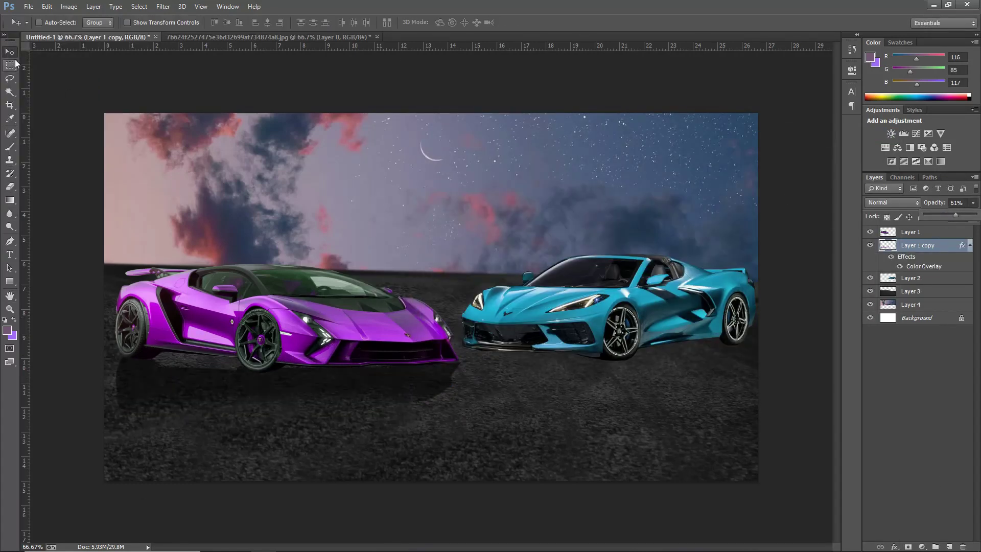
- Duplicate and flip the Corvette, warp the copy and place it below the Corvette layer
click(910, 278)
key(ctrl+j)
key(ctrl+t)
click(483, 22)
drag(757, 386, 758, 409)
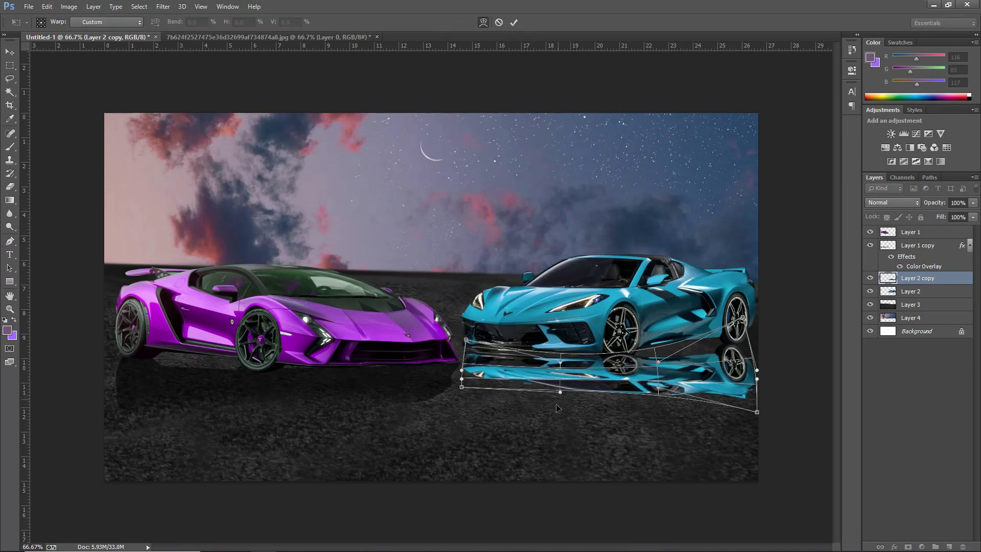
key(Return)
key(ctrl+bracketleft)
- Add a dark colour overlay to the blue reflection and lower its opacity to 55%
double_click(945, 292)
click(438, 269)
click(711, 136)
drag(973, 202, 953, 218)
key(e)
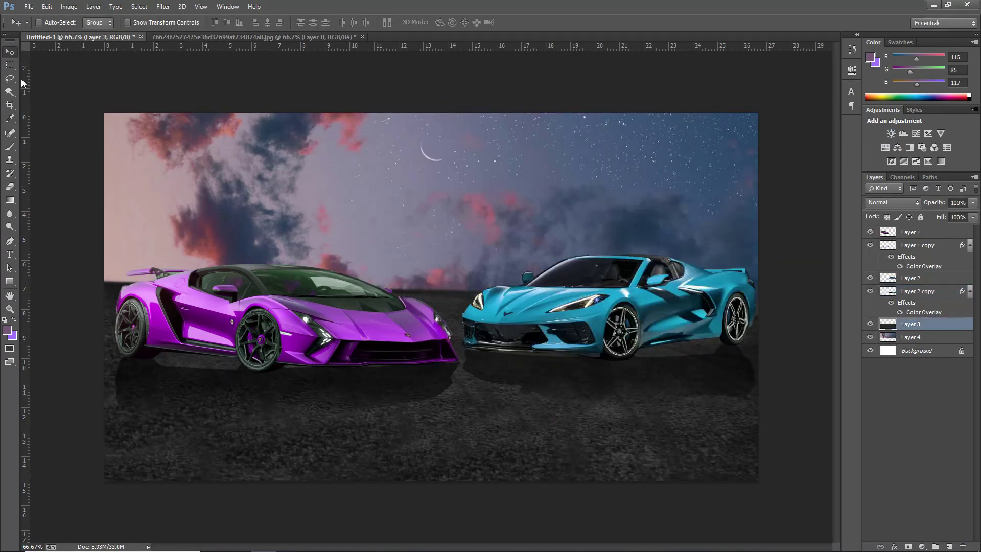
key(ctrl+plus)
key(ctrl+plus)
- Draw a pen path along the Lamborghini's windshield and bring up its path options
key(p)
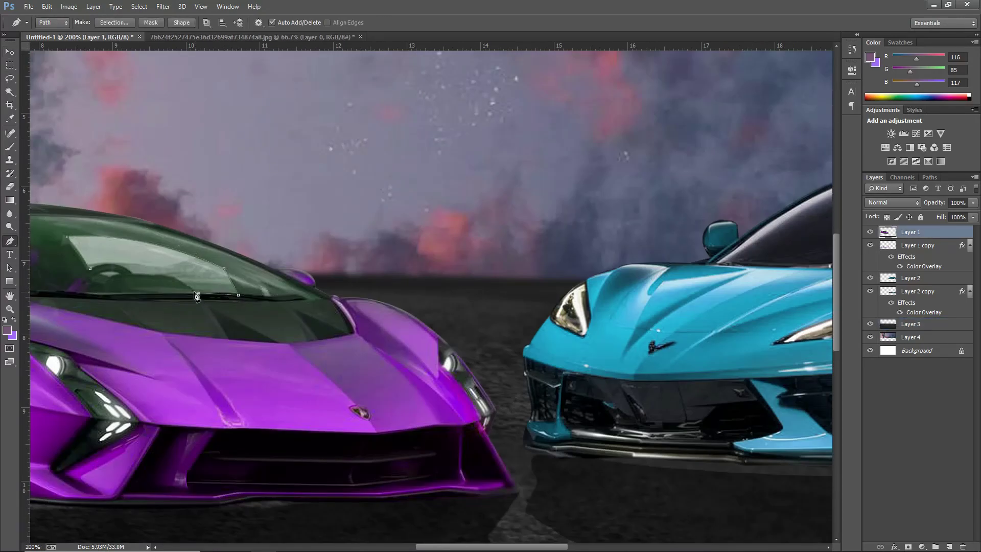
right_click(134, 279)
key(Escape)
key(ctrl+minus)
key(ctrl+minus)
key(ctrl+minus)
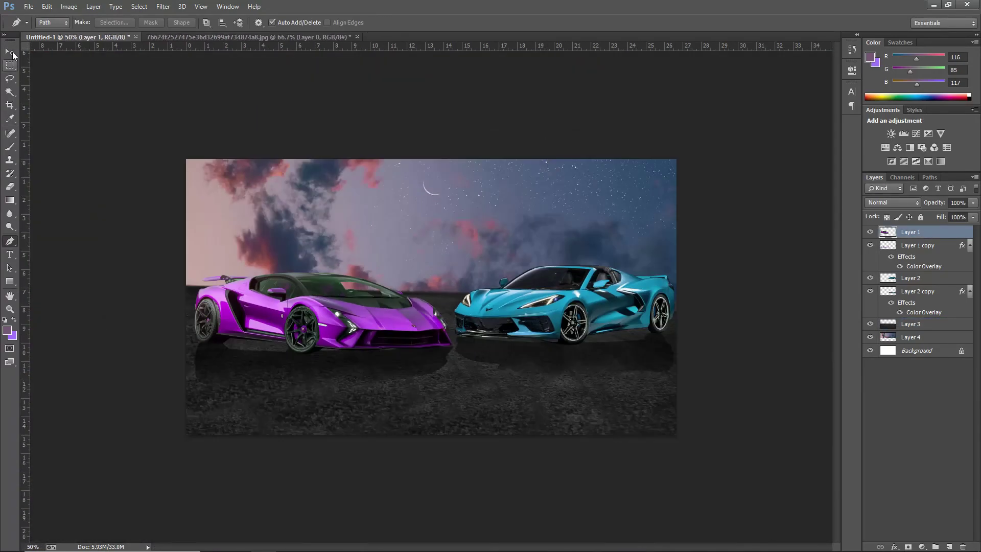
- Paint white with the Brush on a new layer around the Lamborghini's front, then add another layer
click(949, 546)
click(7, 330)
click(587, 136)
key(b)
click(43, 22)
key(ctrl+plus)
key(ctrl+plus)
key(ctrl+plus)
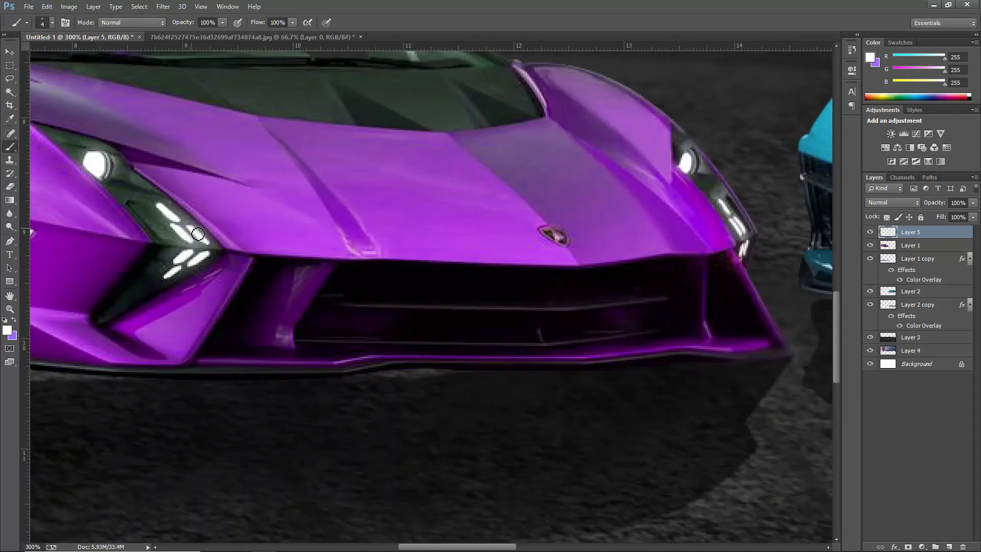
key(ctrl+0)
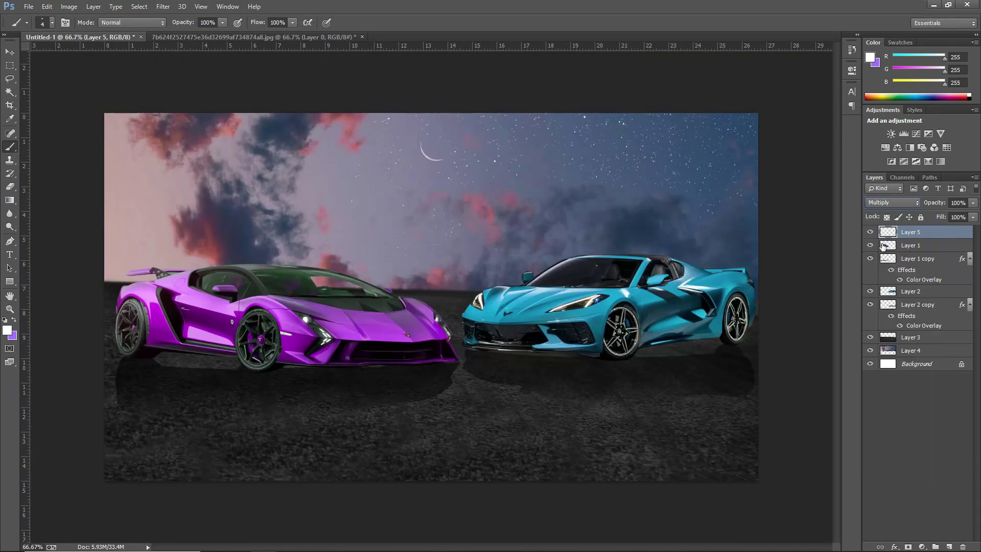
key(ctrl+shift+alt+n)
click(7, 331)
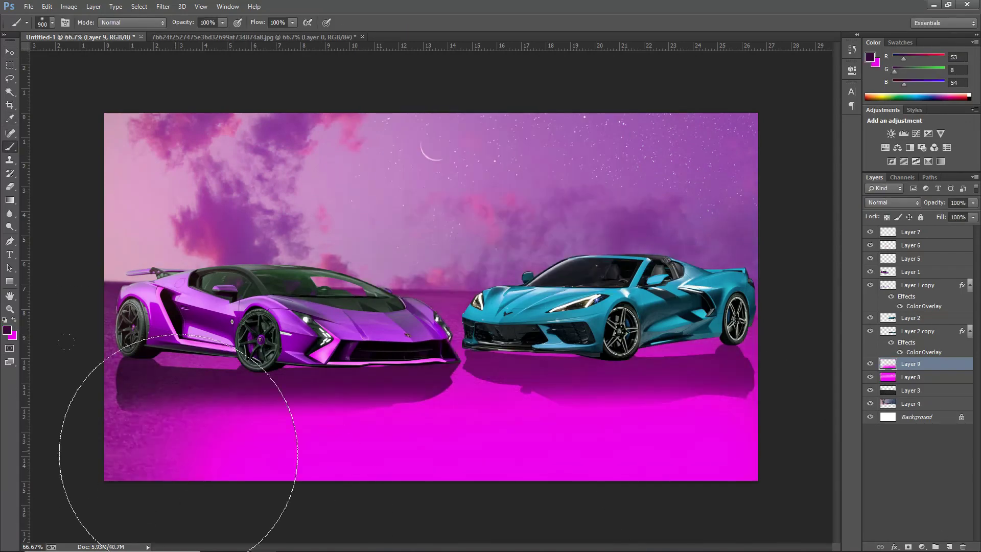
- Blend the magenta ground layer and apply Color Efex Pro's Photo Stylizer to the merged image
click(891, 202)
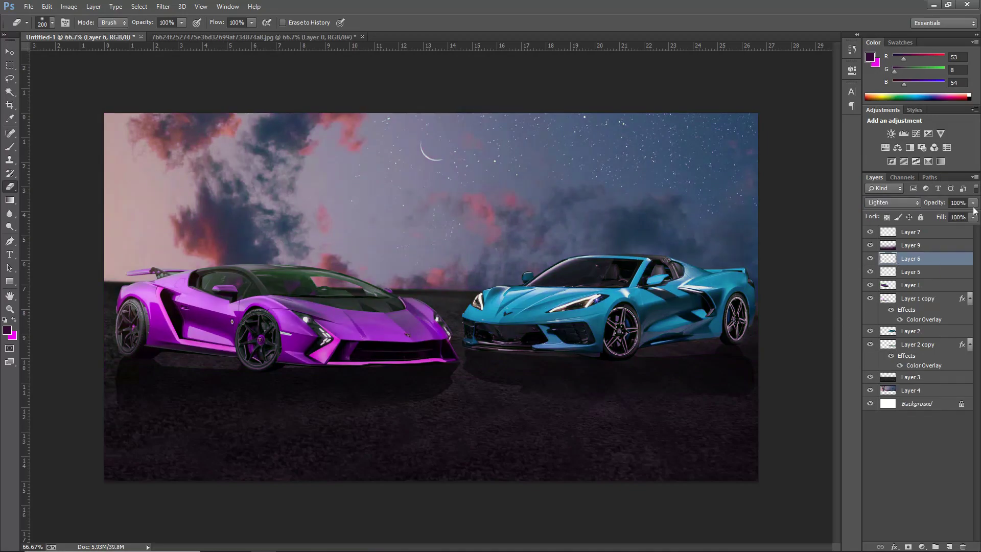
click(306, 240)
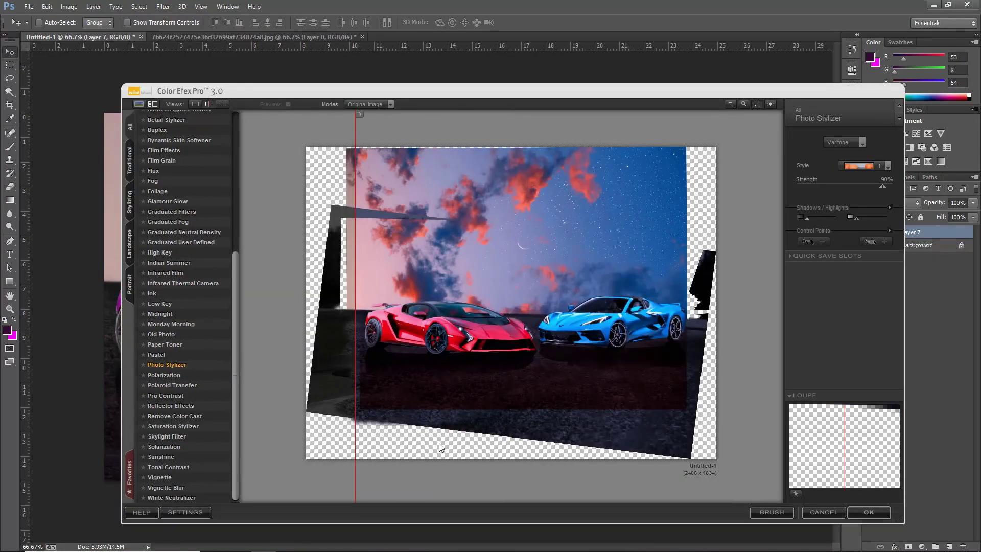
click(868, 512)
click(869, 245)
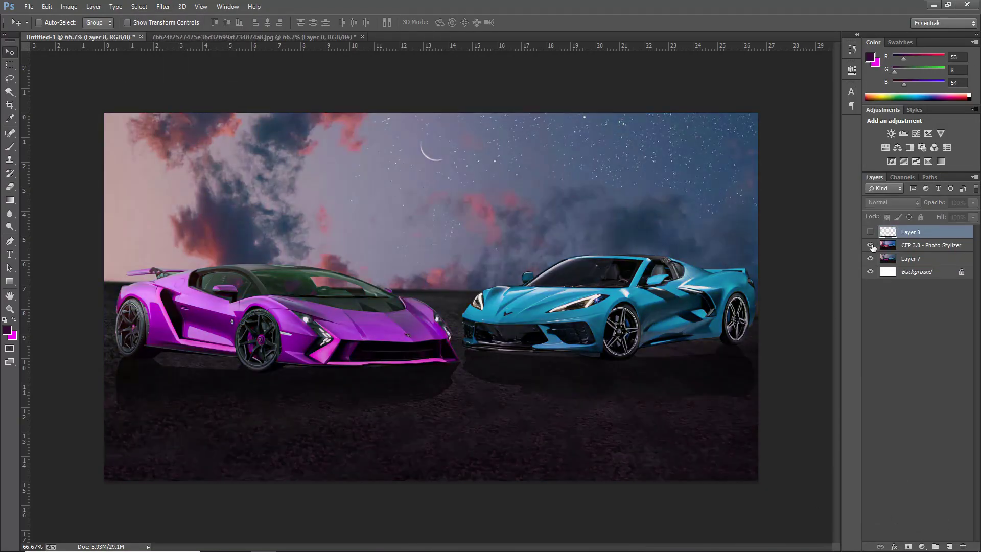
click(929, 245)
- Erase the stylizer layer over the Lamborghini's front and body to restore its purple
key(e)
drag(322, 327, 429, 326)
drag(178, 317, 312, 332)
key(ctrl+plus)
key(ctrl+plus)
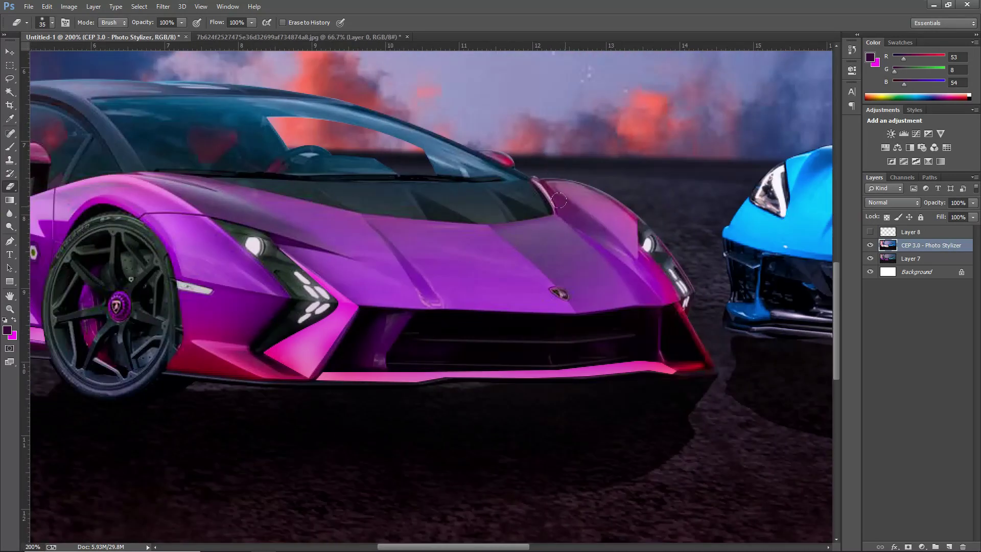
scroll(272, 215, left, 6)
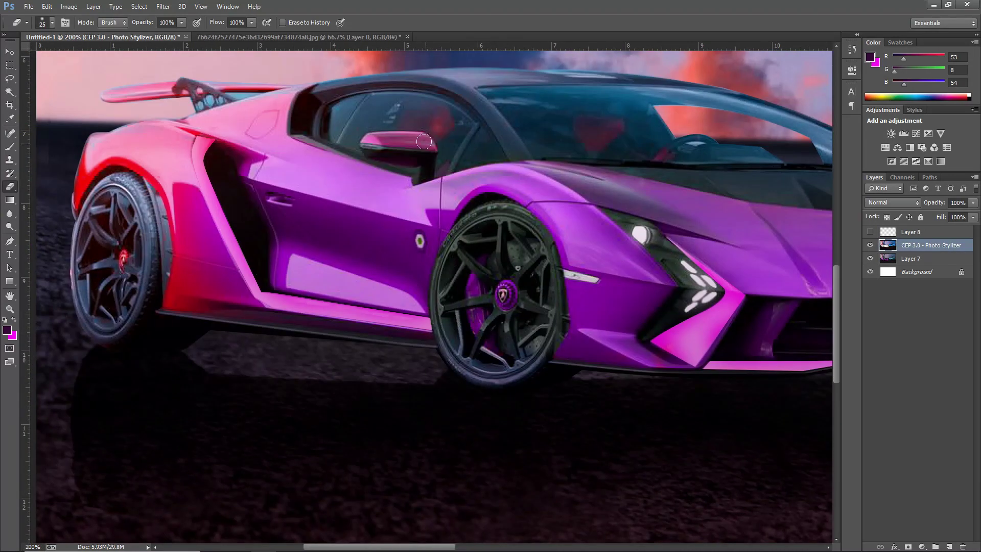
key(ctrl+minus)
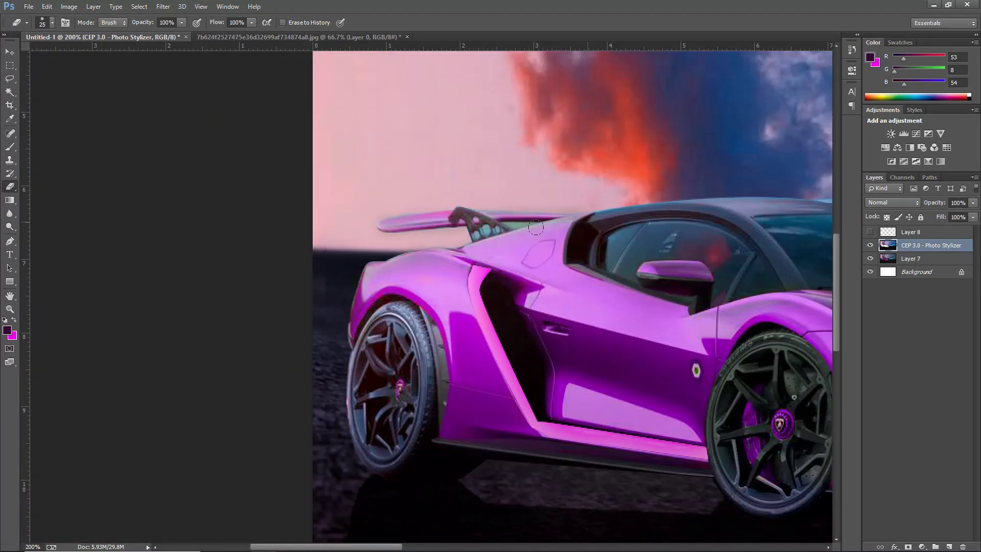
click(869, 231)
key(ctrl+minus)
key(ctrl+plus)
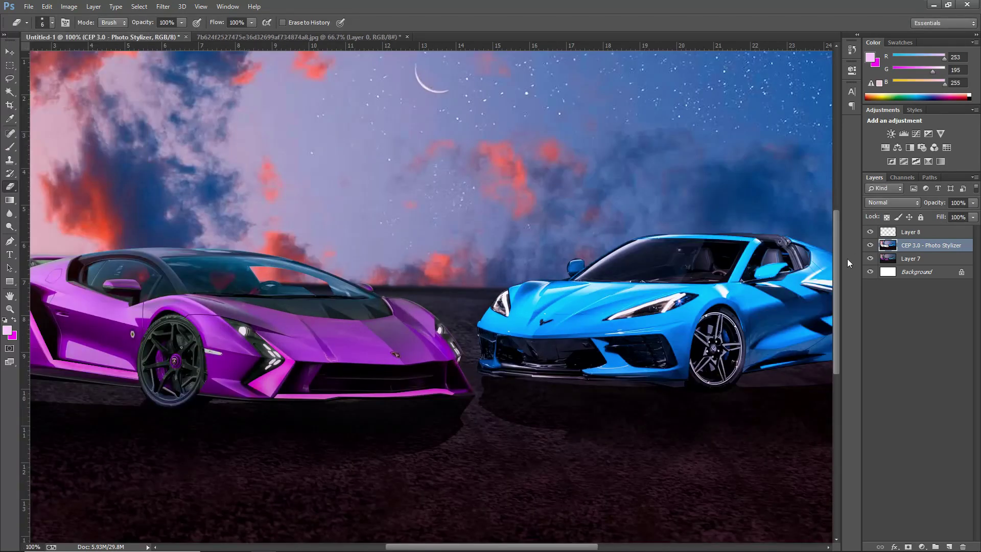
- Paint pale-pink neon lines along the Lamborghini's bumper and body edges on the outline layer
key(b)
click(910, 232)
scroll(160, 271, up, 1)
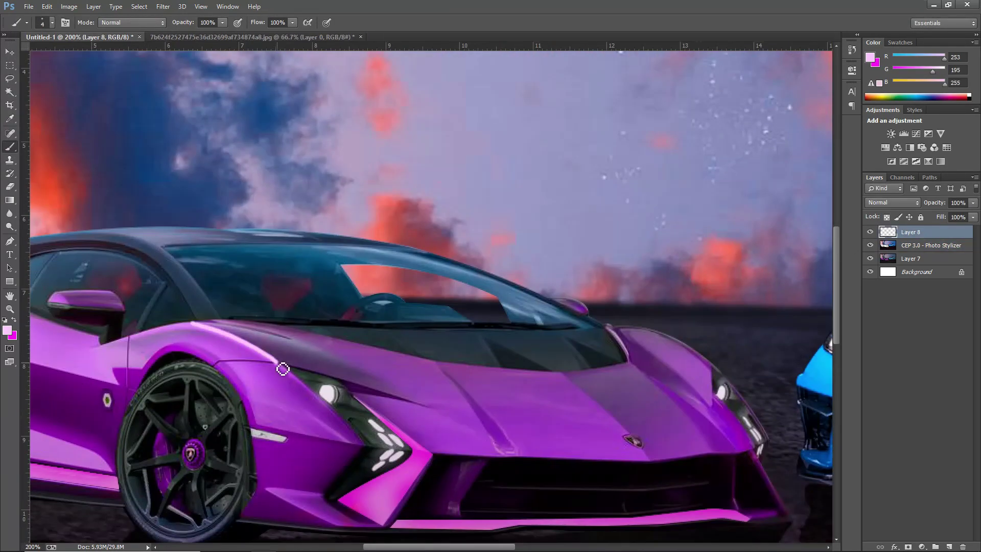
mouse_move(432, 454)
mouse_down()
mouse_move(648, 462)
mouse_move(267, 440)
mouse_up()
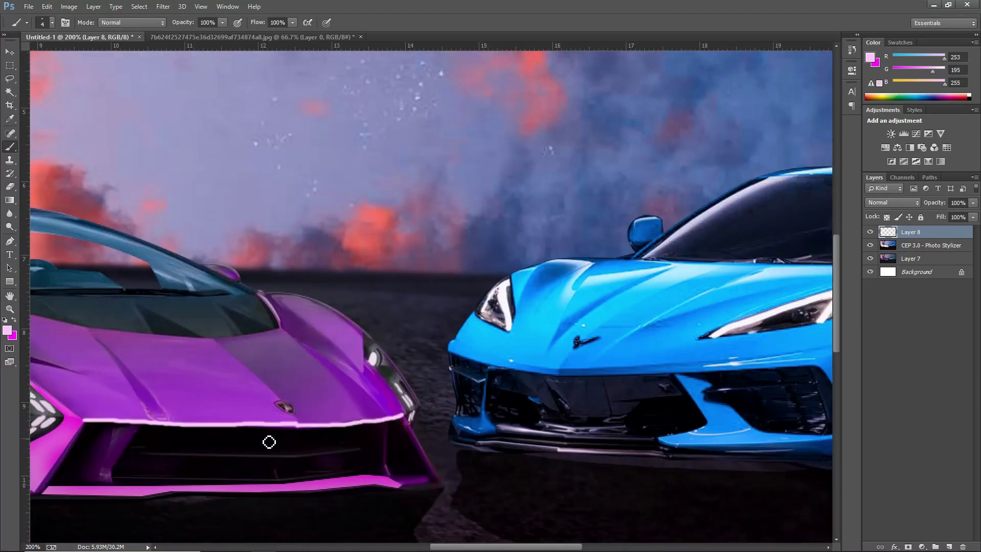
mouse_move(32, 440)
mouse_down()
mouse_move(389, 356)
mouse_move(463, 356)
mouse_up()
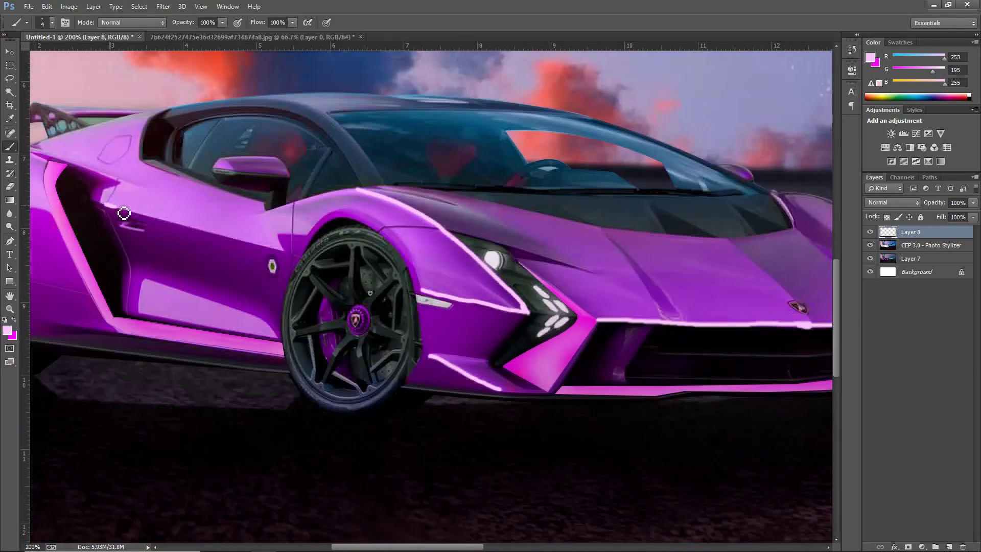
- Pan around the car to inspect the neon outlines, then fit the whole image on screen
scroll(293, 181, left, 4)
scroll(313, 102, left, 1)
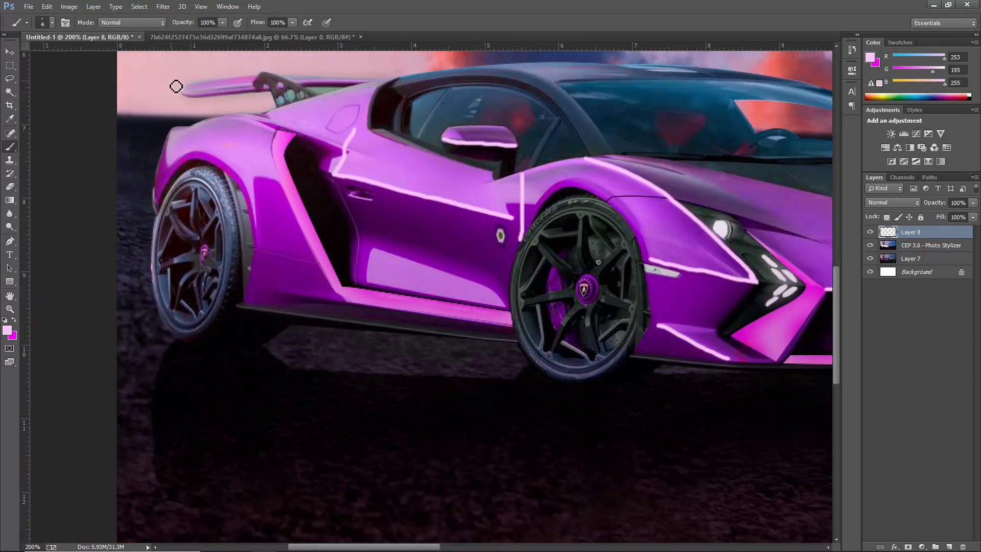
scroll(291, 80, left, 1)
scroll(230, 213, left, 1)
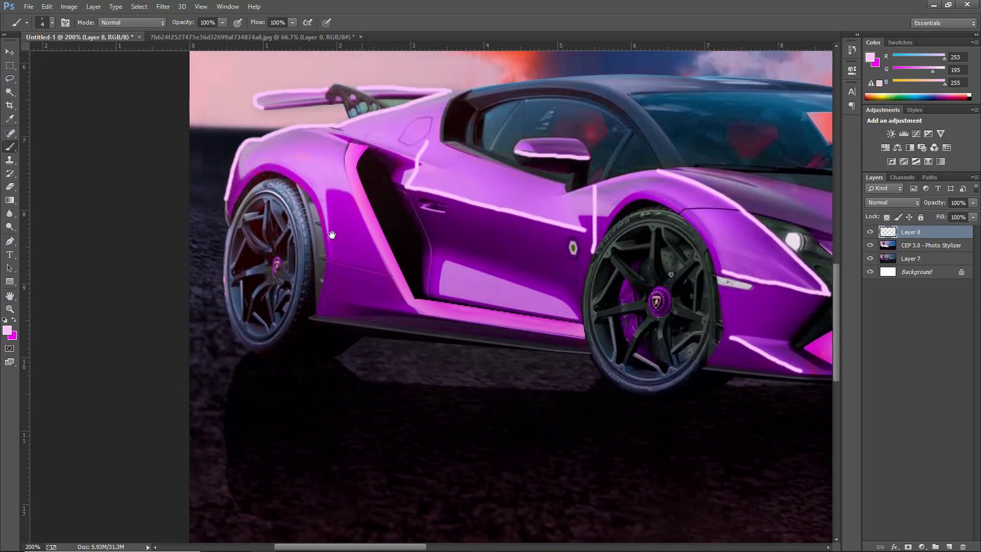
scroll(453, 360, right, 13)
scroll(453, 360, up, 4)
scroll(153, 219, right, 2)
scroll(153, 219, down, 1)
scroll(423, 229, left, 4)
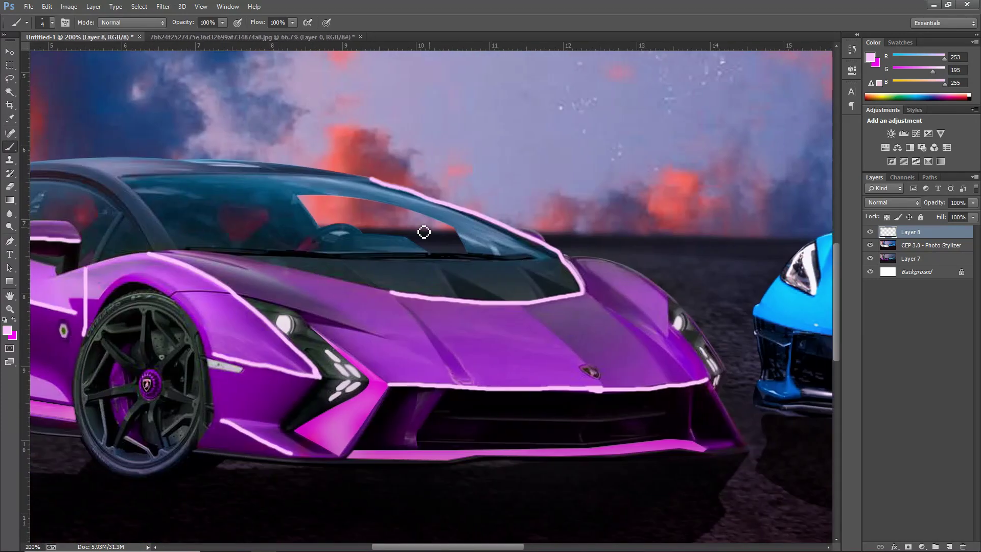
scroll(511, 220, left, 4)
scroll(354, 295, down, 1)
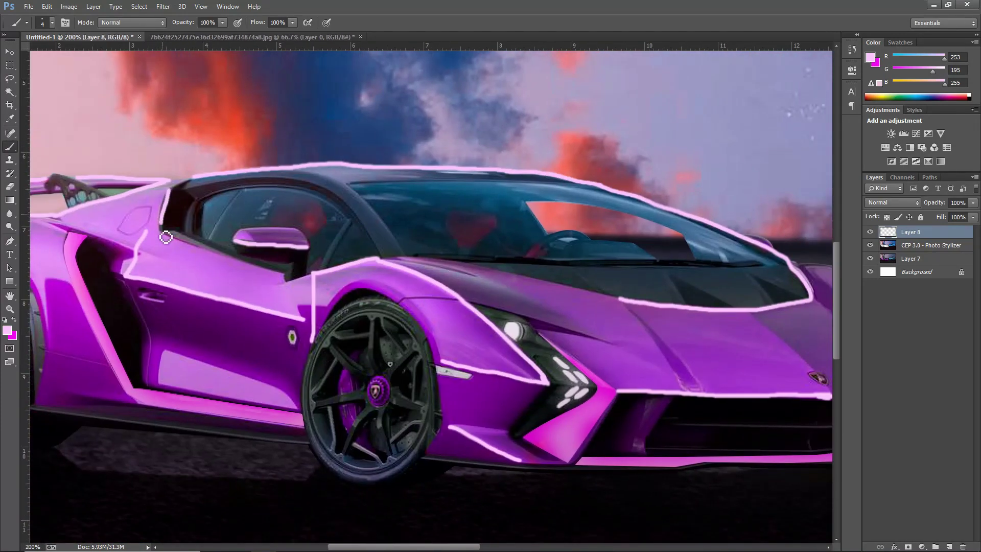
scroll(411, 343, right, 4)
scroll(411, 344, down, 1)
key(ctrl+0)
- Apply a 22 px Iris Blur to the stylized photo layer, widening the sharp area around both cars
click(924, 246)
click(162, 6)
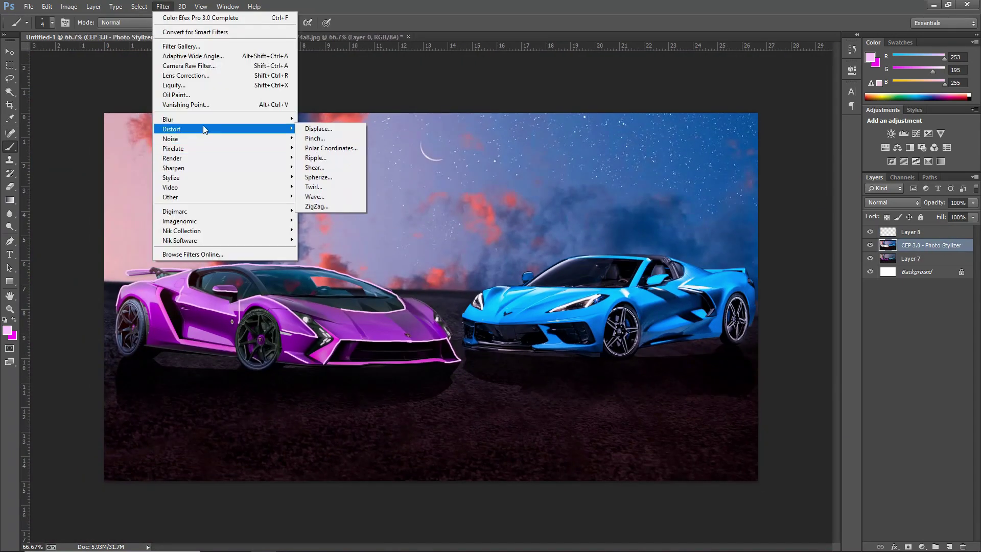
click(327, 136)
drag(654, 296, 717, 301)
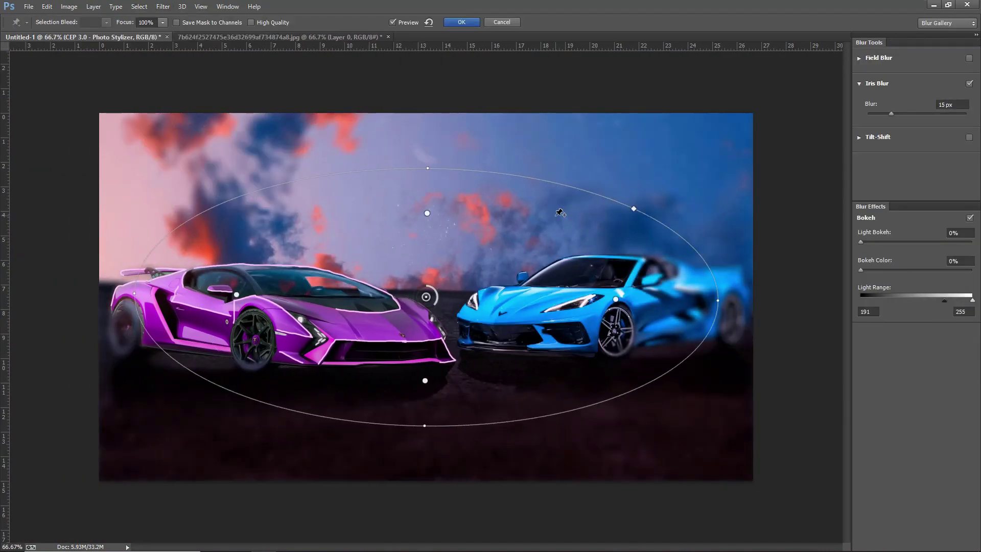
drag(891, 113, 896, 113)
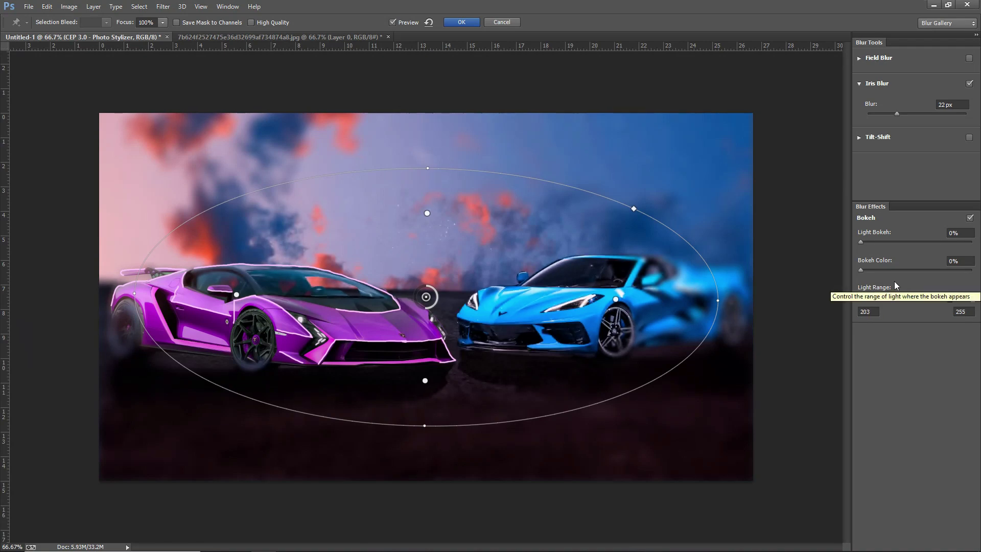
click(461, 22)
- Add Layer 9 at 46% opacity and brush pink and blue into the sky
key(ctrl+shift+alt+n)
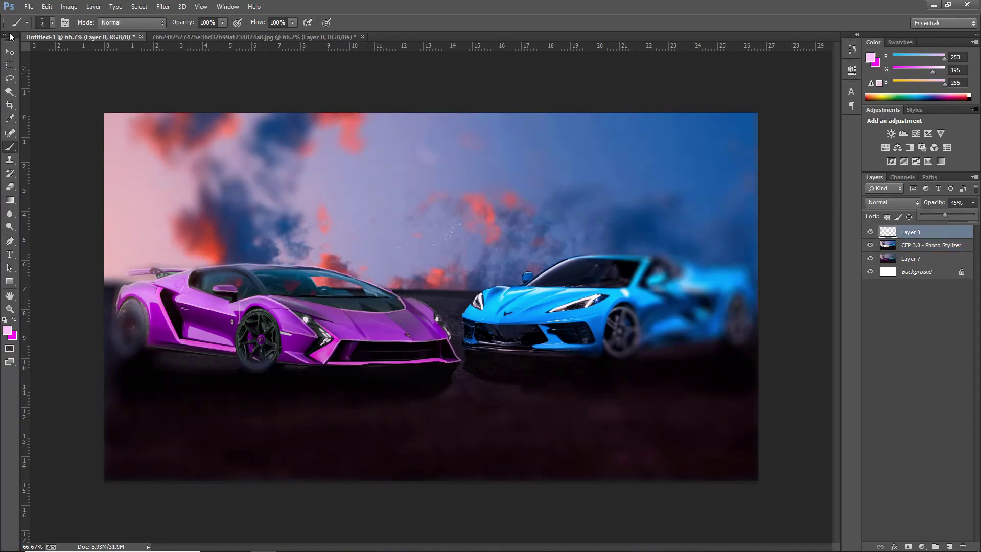
key(i)
key(4)
key(6)
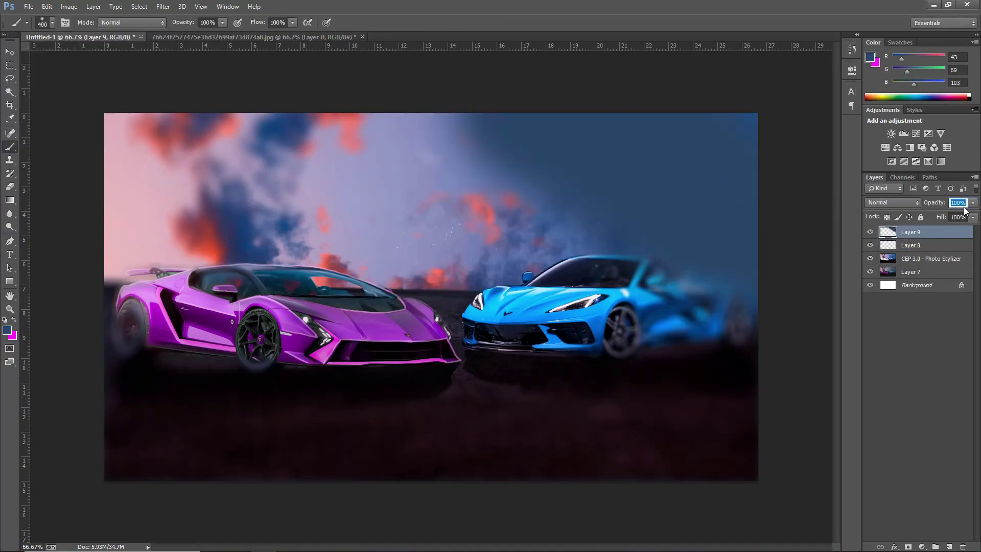
click(204, 235)
key(b)
drag(405, 163, 153, 194)
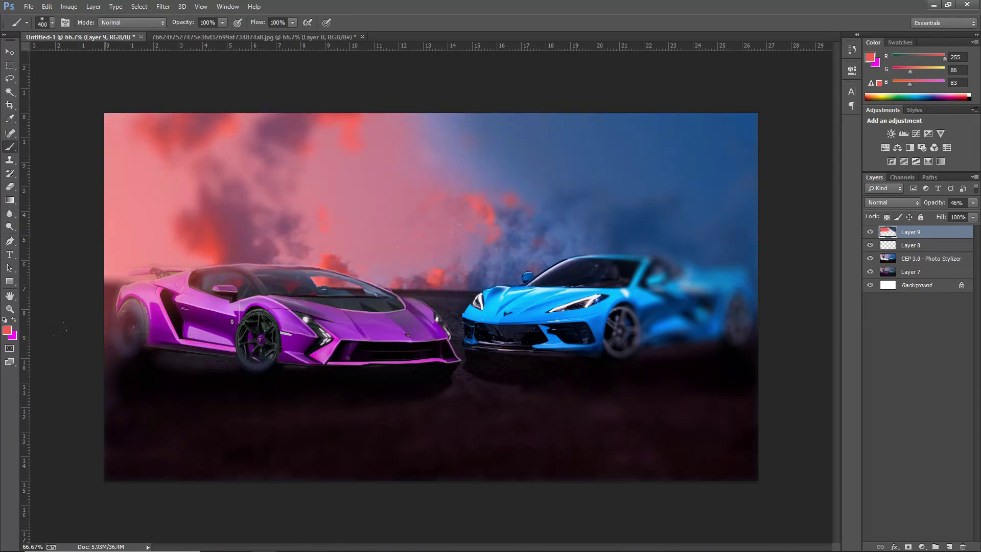
alt+click(682, 403)
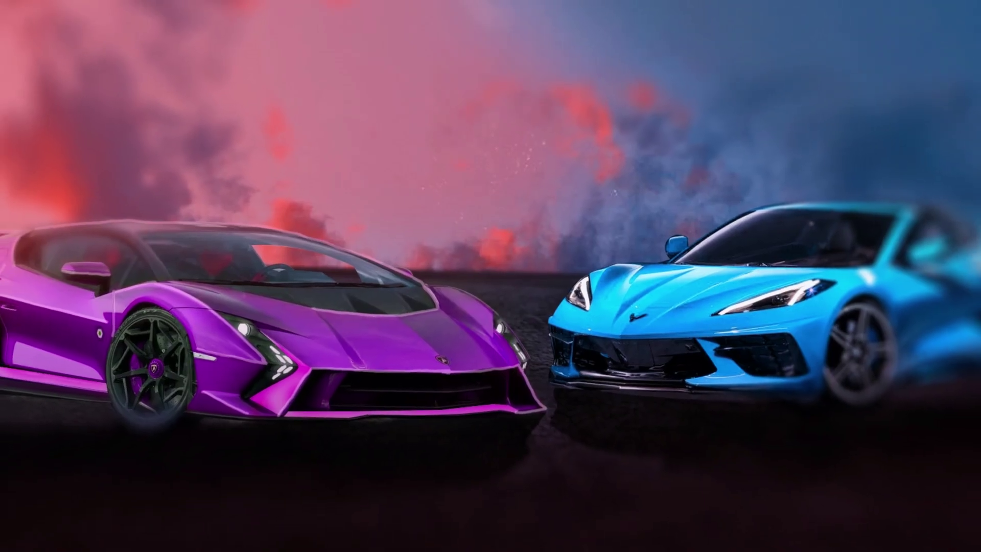